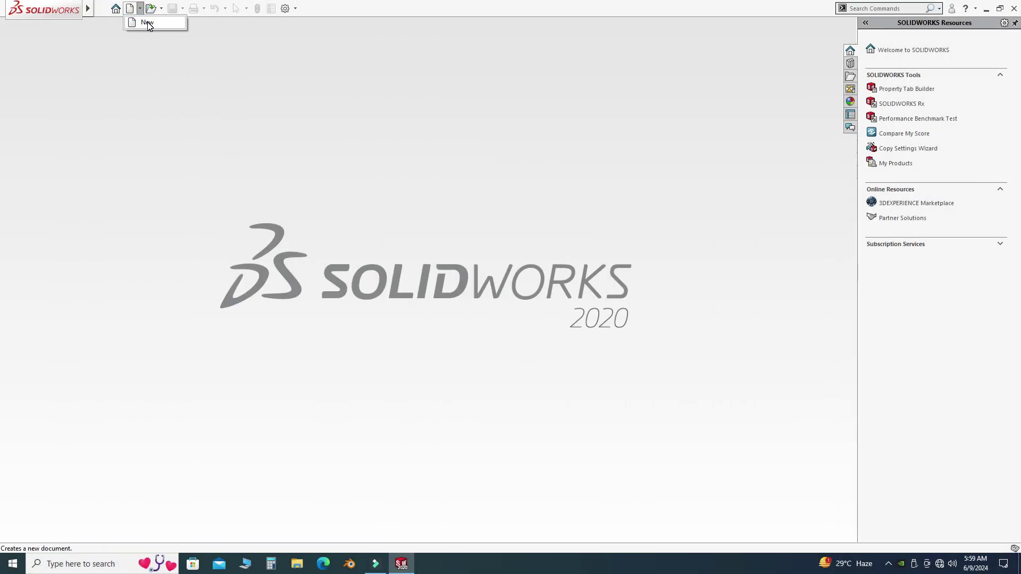
Step: Create a new SOLIDWORKS part document
left_click(147, 24)
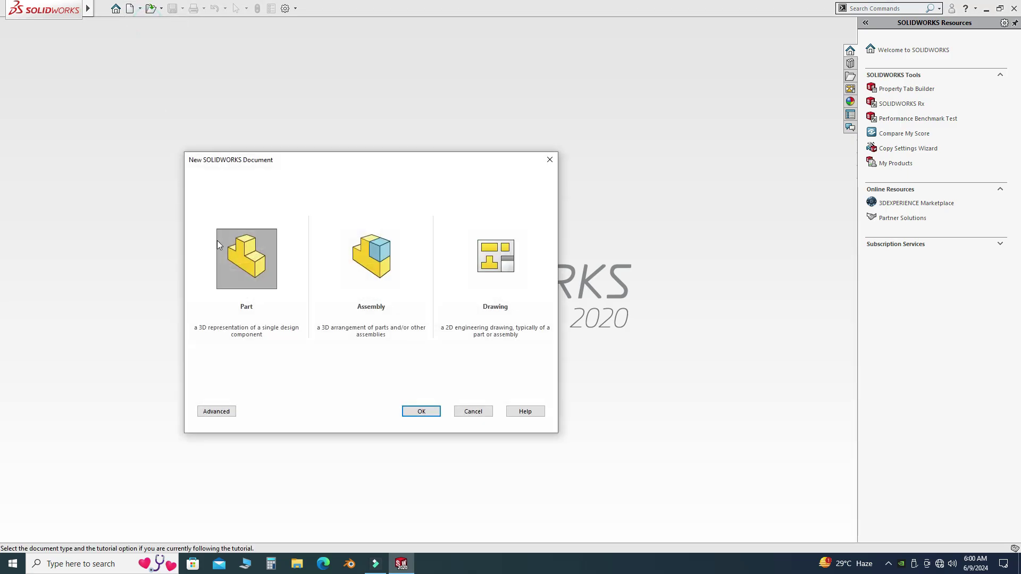
left_click(218, 242)
left_click(421, 411)
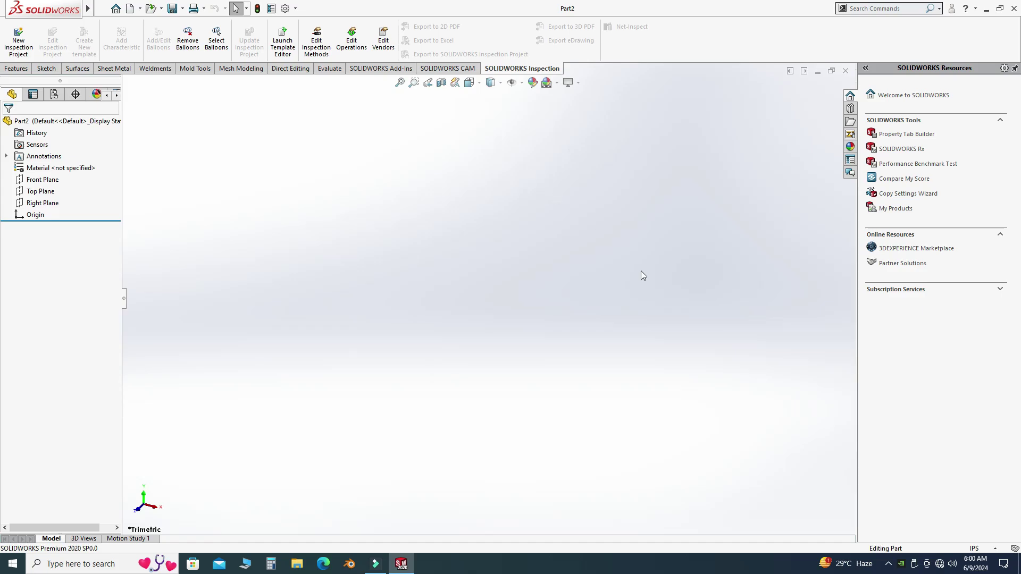
Step: Set document units to MMGS and apply the Plain White background scene
left_click(992, 549)
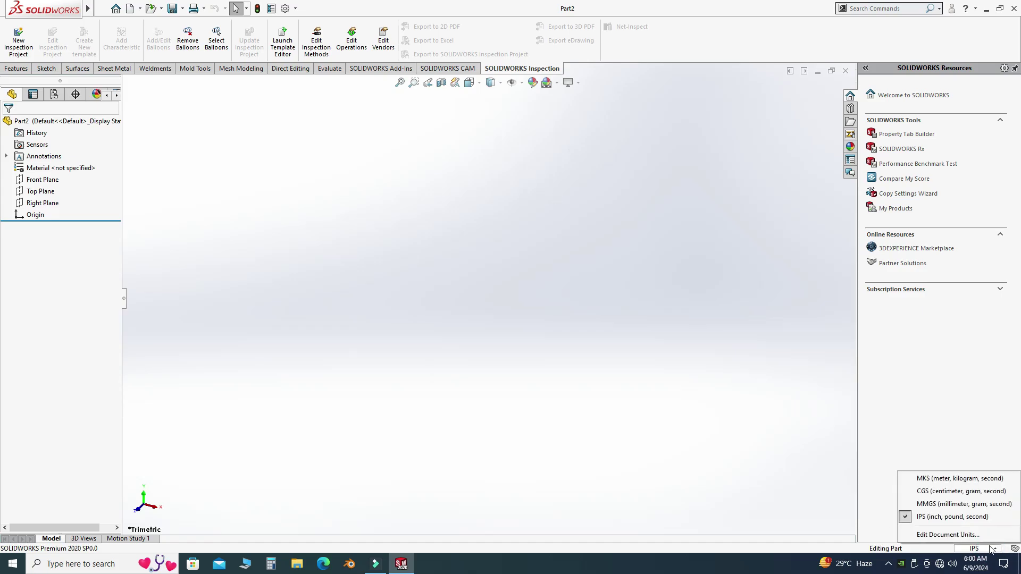
left_click(966, 505)
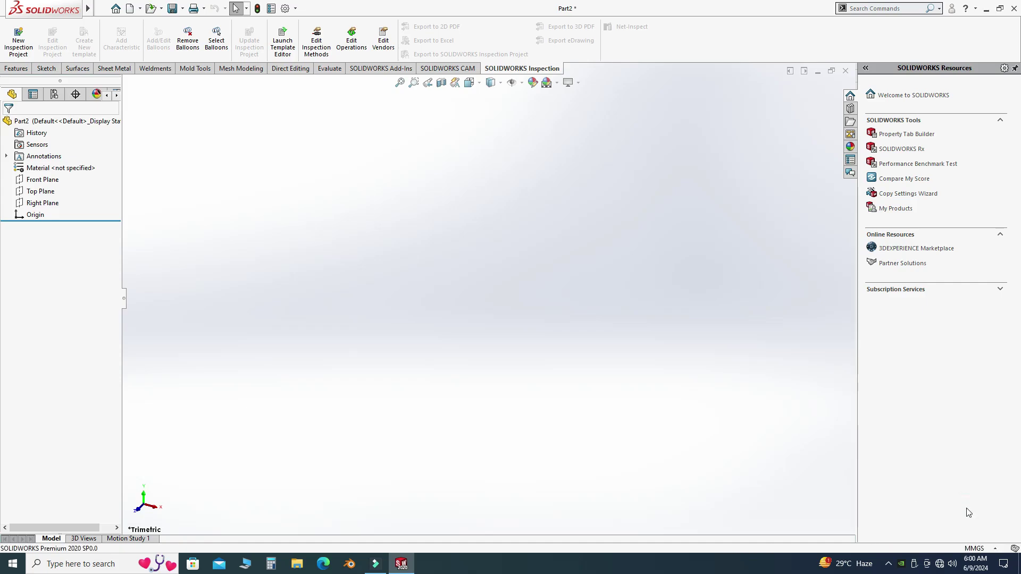
left_click(547, 82)
left_click(563, 110)
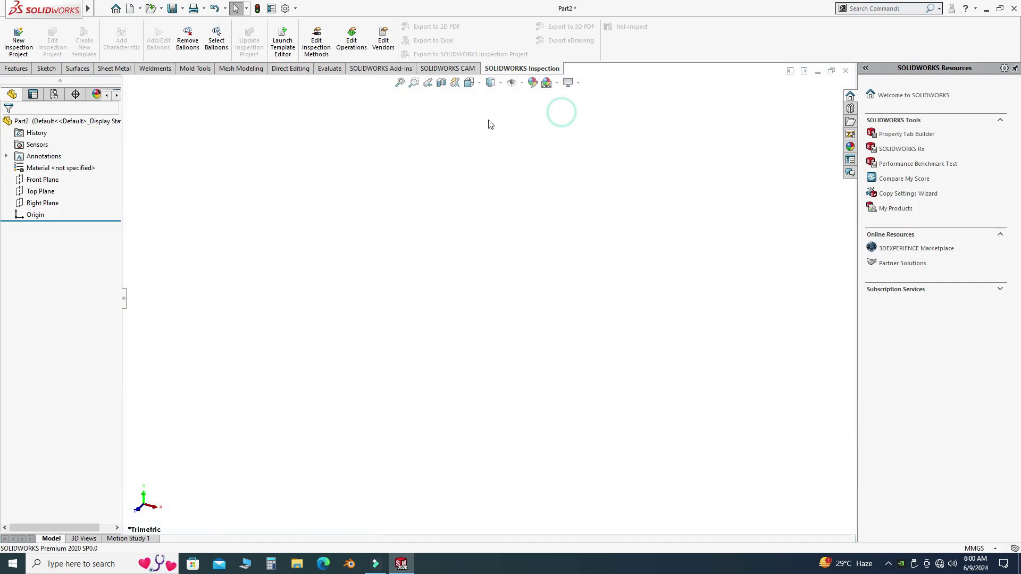
Step: Sketch a center rectangle on the Front Plane, centred on the origin
left_click(42, 179)
left_click(58, 160)
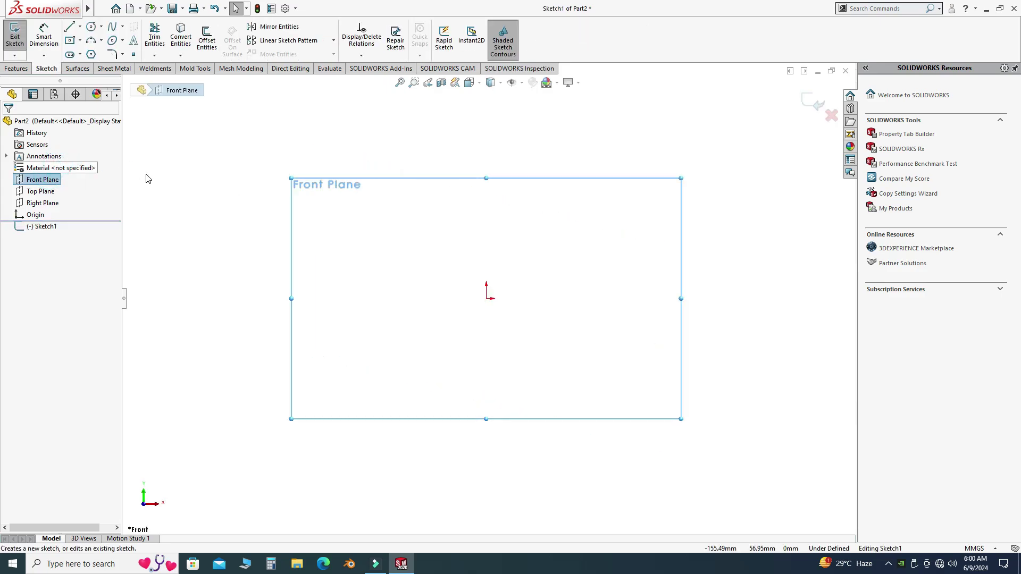
left_click(80, 42)
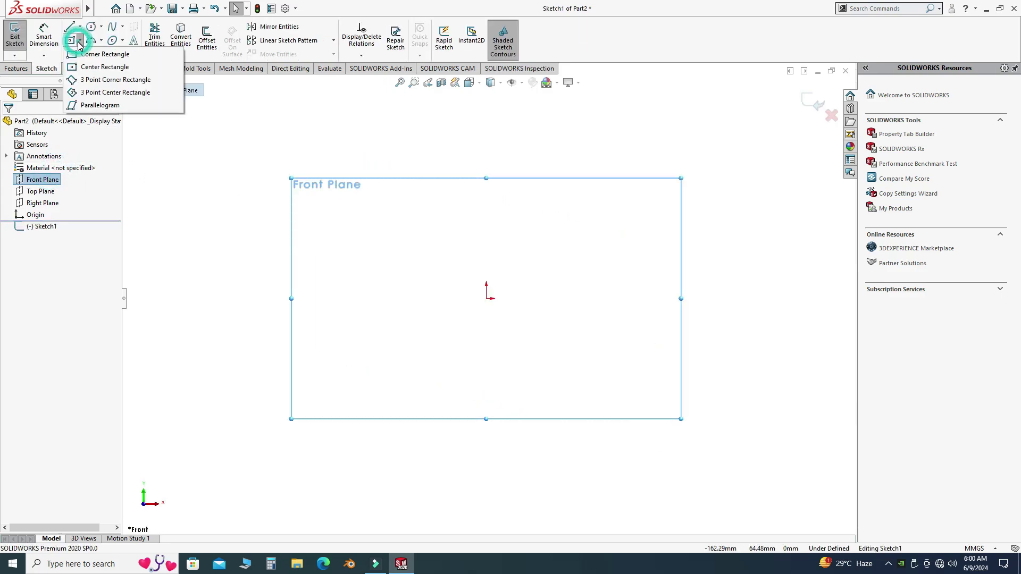
left_click(104, 67)
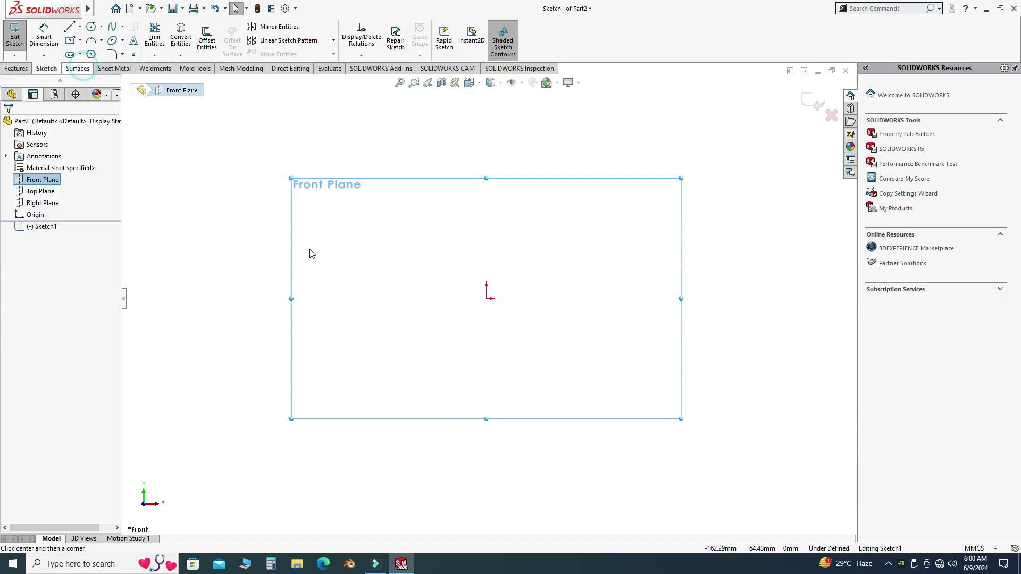
left_click(482, 301)
left_click(681, 396)
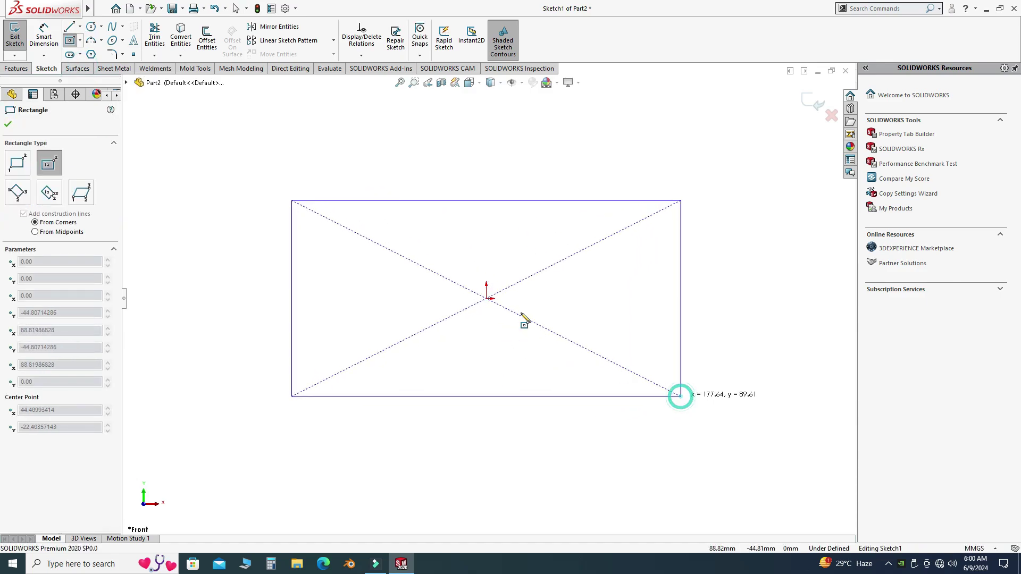
key("Escape")
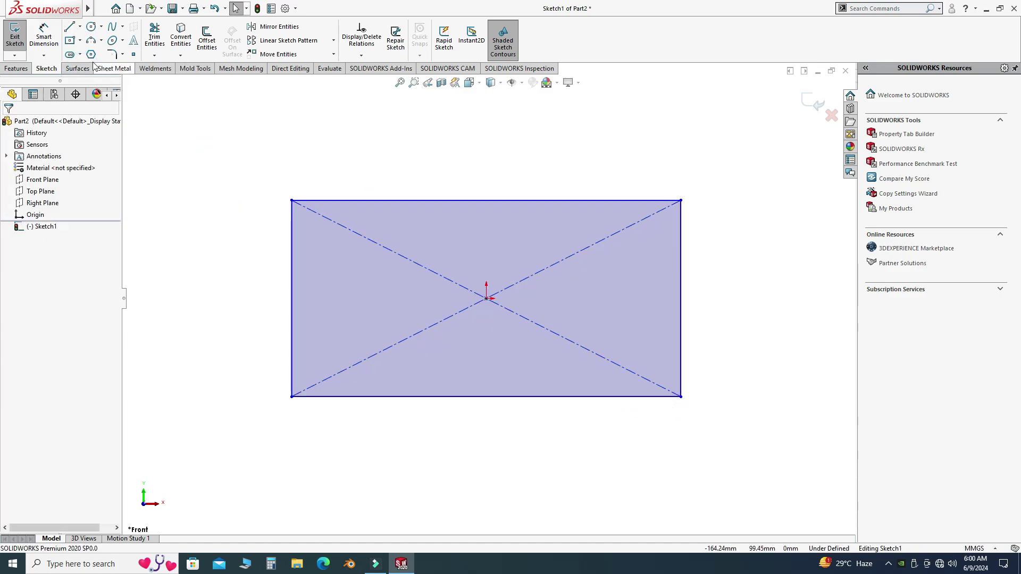
Step: Dimension the rectangle's top edge to 200 mm and right edge to 100 mm
left_click(42, 37)
left_click(538, 201)
left_click(530, 160)
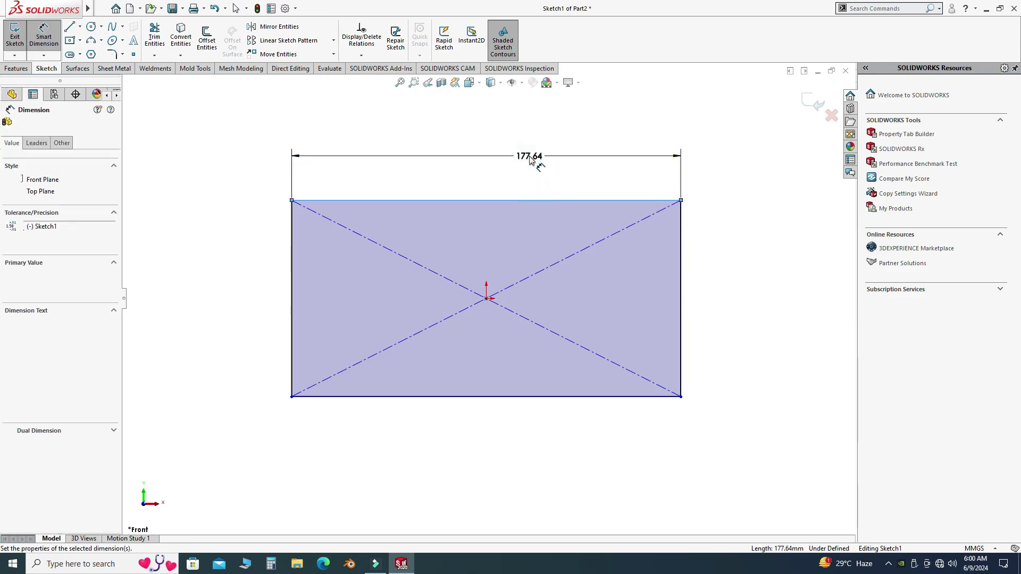
type("200")
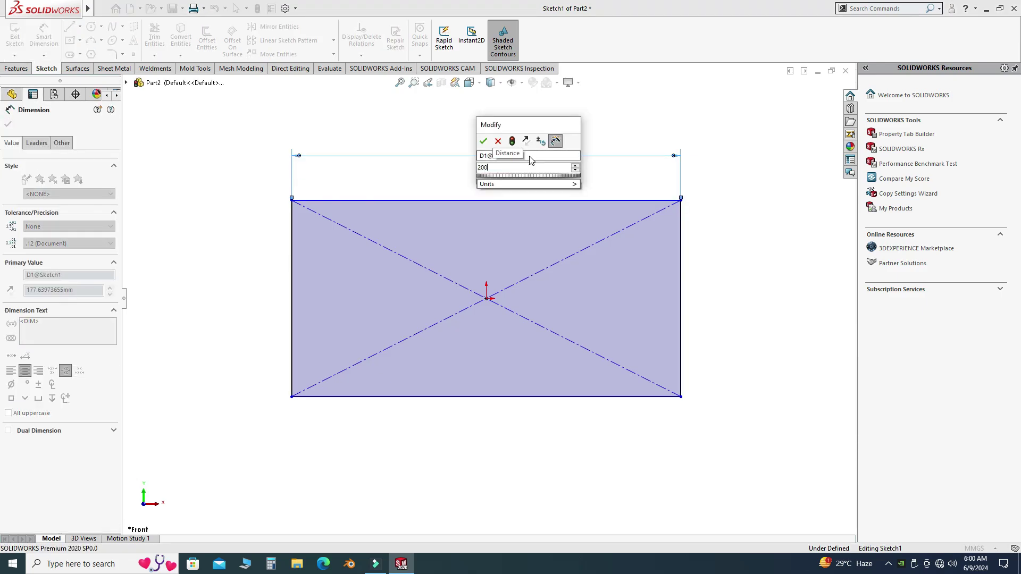
key("Return")
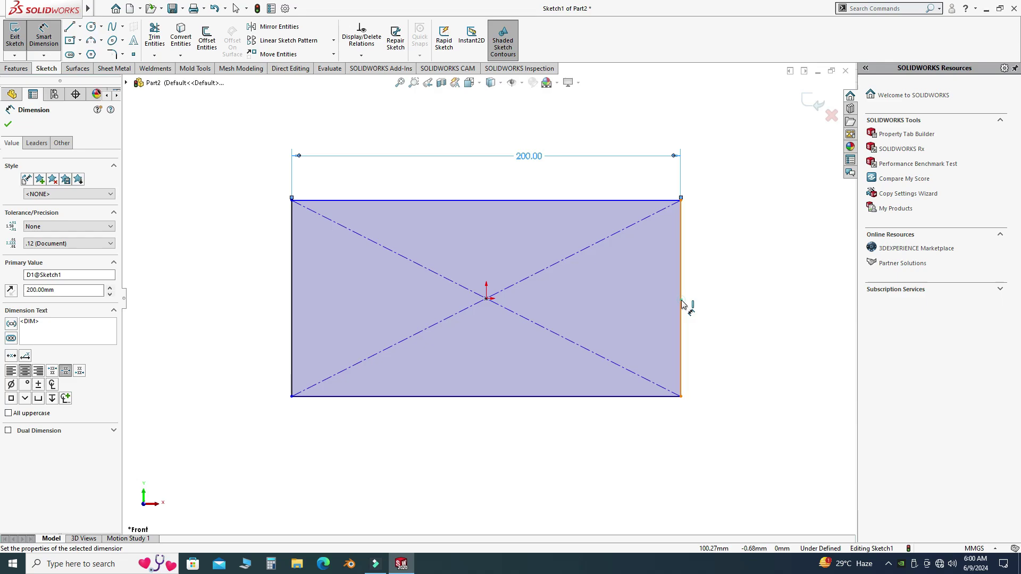
left_click(682, 306)
left_click(739, 305)
type("100")
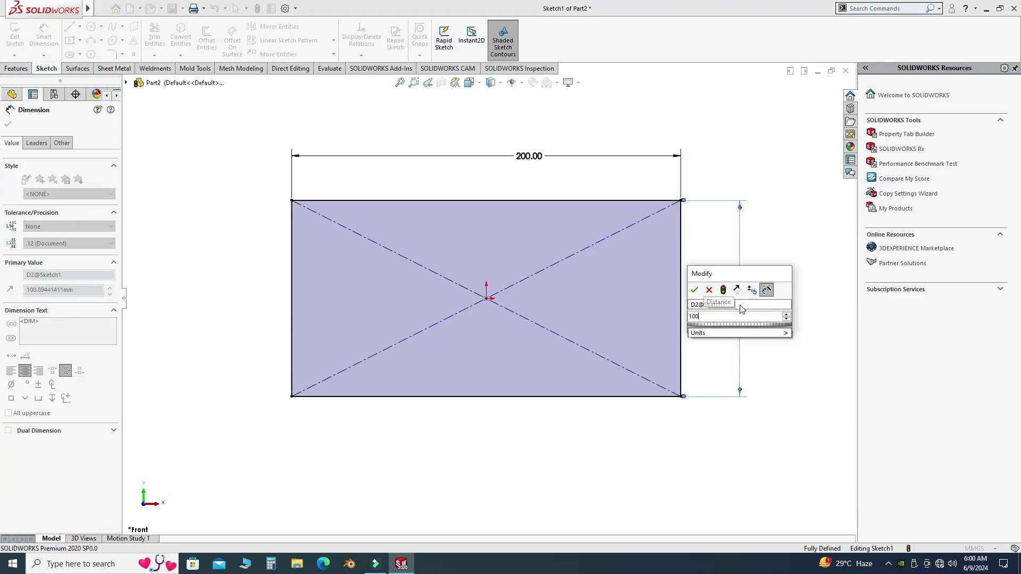
key("Return")
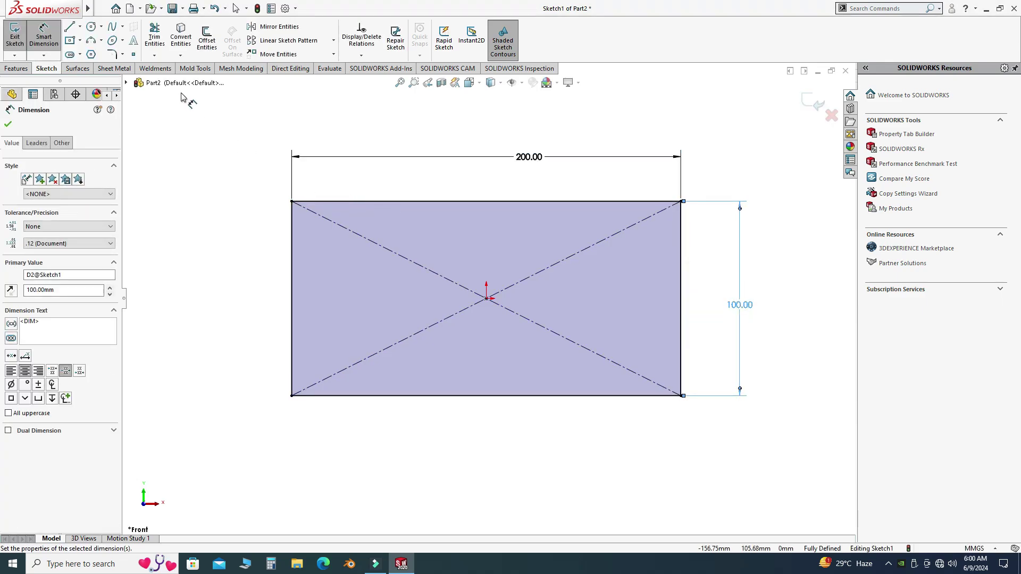
Step: Draw a centre-point circle on the origin inside the rectangle
left_click(101, 26)
left_click(110, 40)
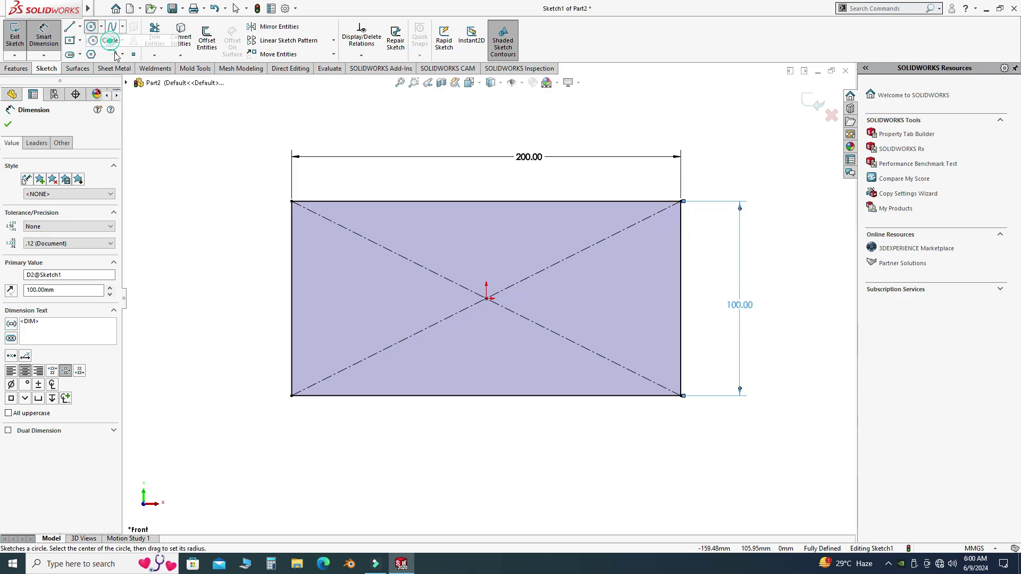
left_click(486, 298)
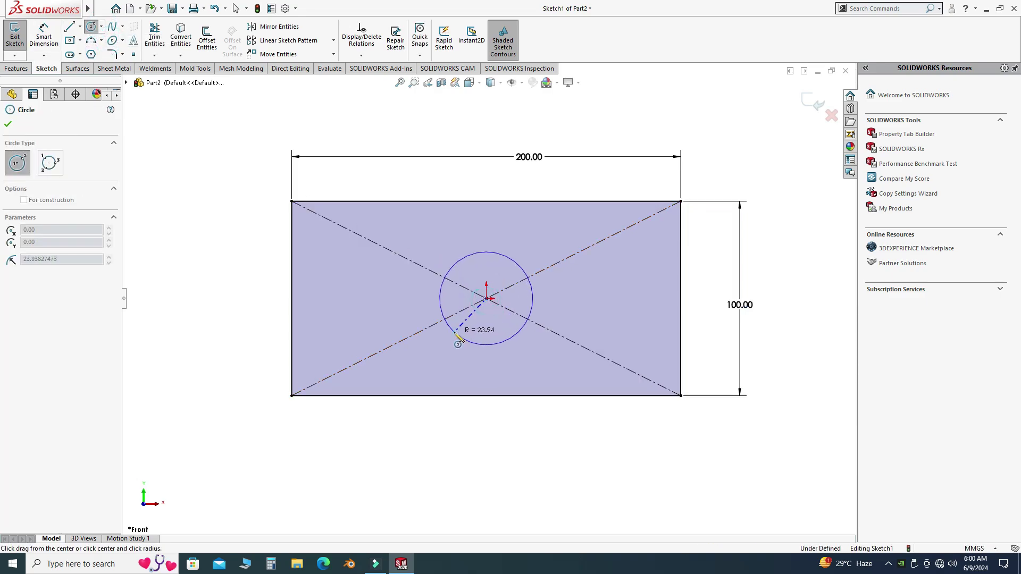
left_click(457, 333)
Step: Dimension the circle's diameter to 40 mm
key("d")
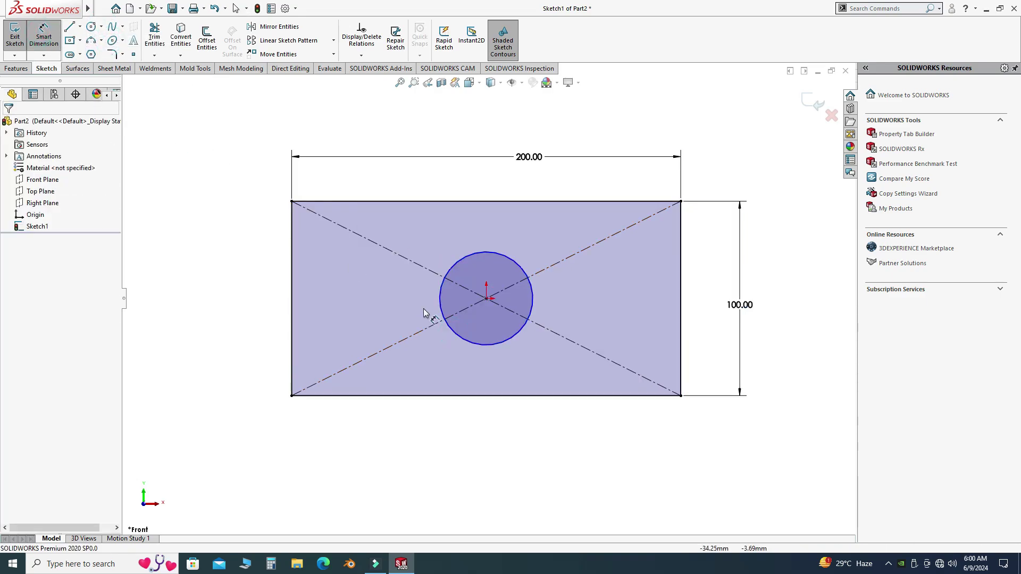
left_click(463, 340)
left_click(240, 349)
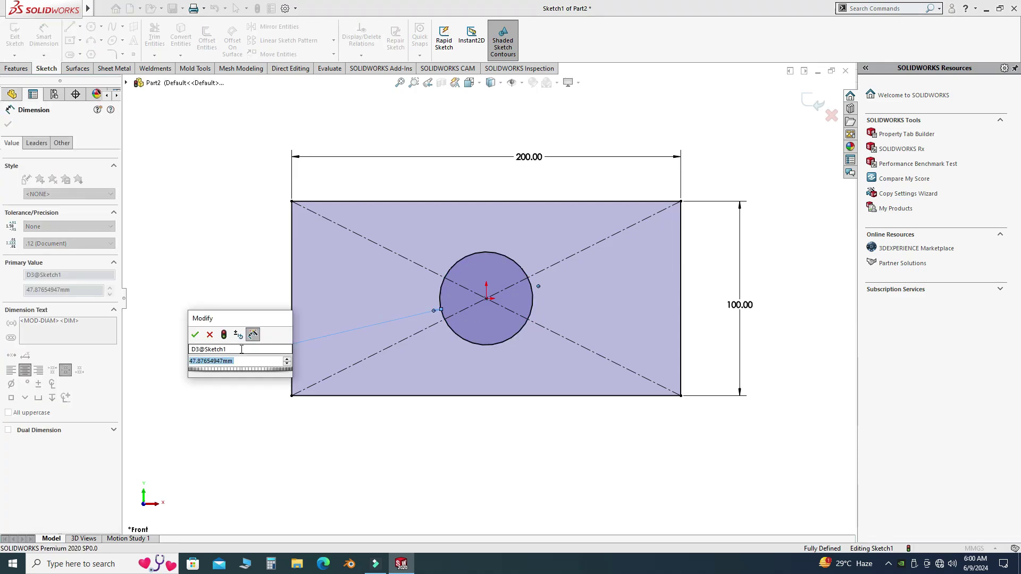
type("40")
key("Return")
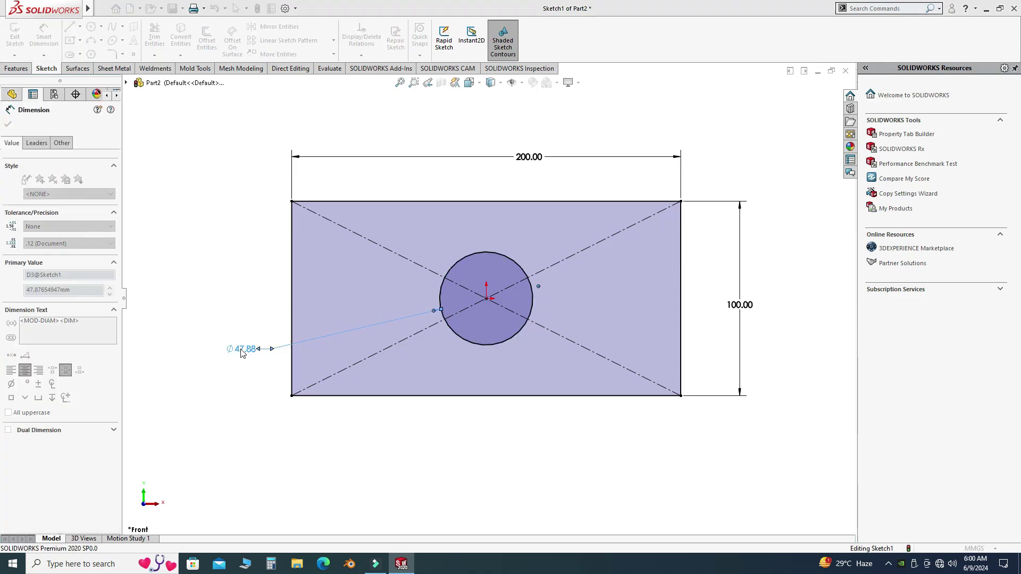
key("Escape")
middle_click_drag(481, 319, 483, 372)
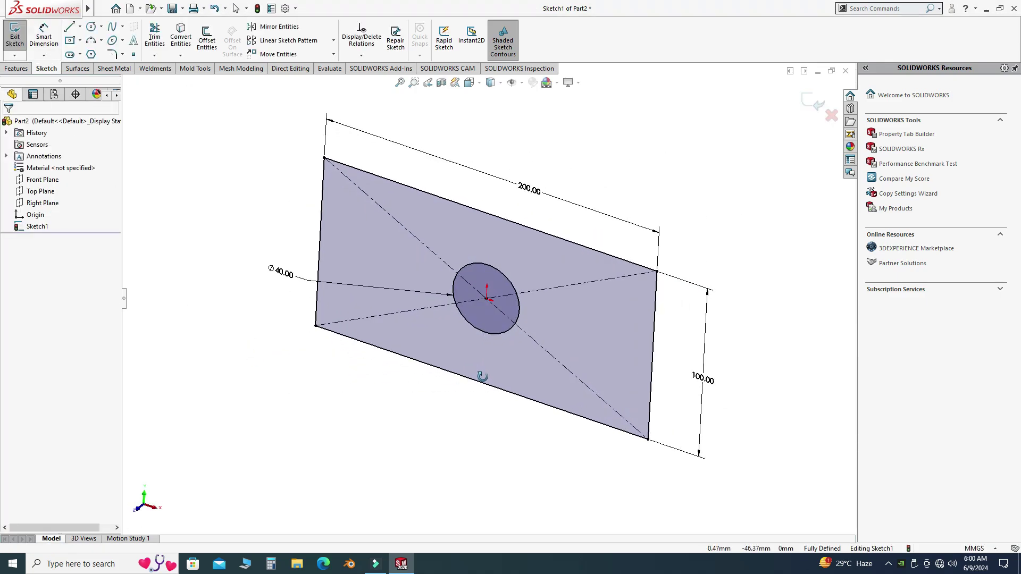
Step: Boss-extrude Sketch1 Mid Plane with a 20 mm depth
left_click(9, 67)
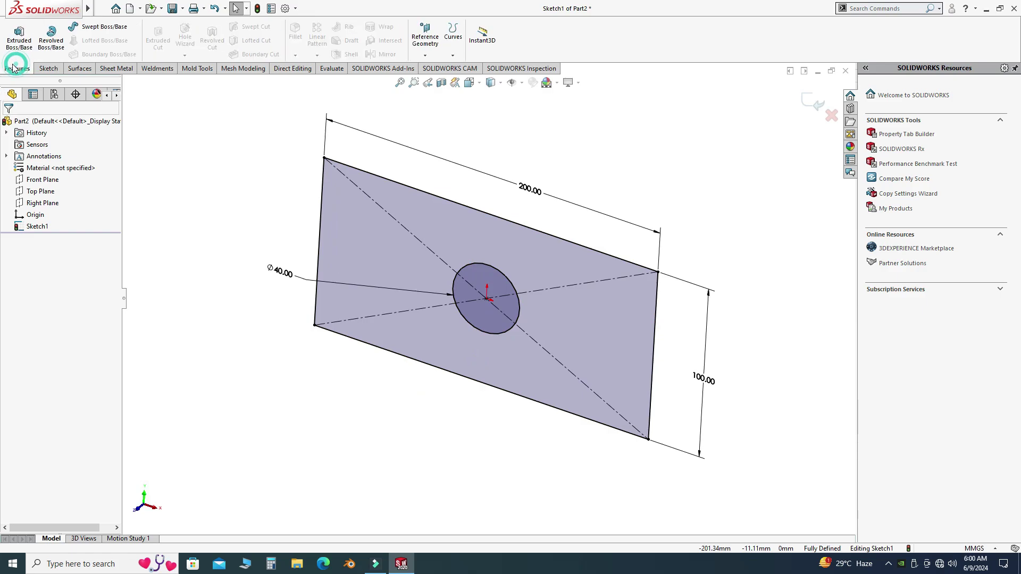
left_click(20, 37)
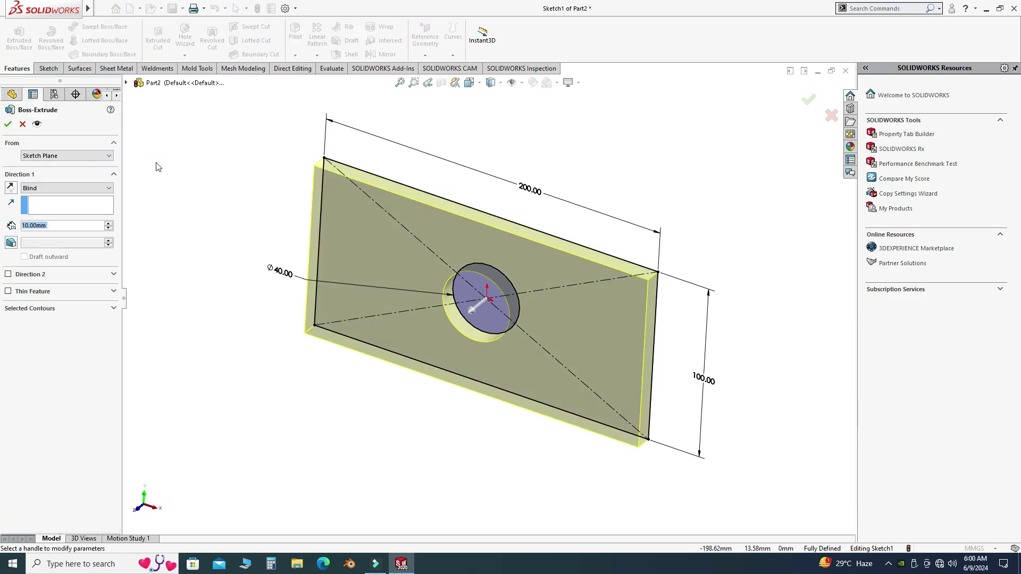
left_click(76, 189)
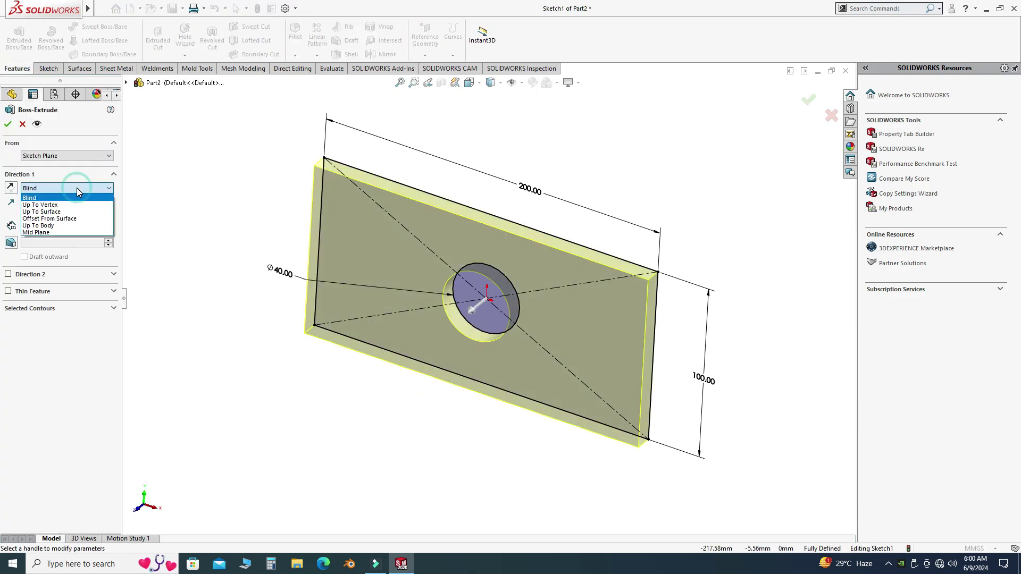
left_click(56, 233)
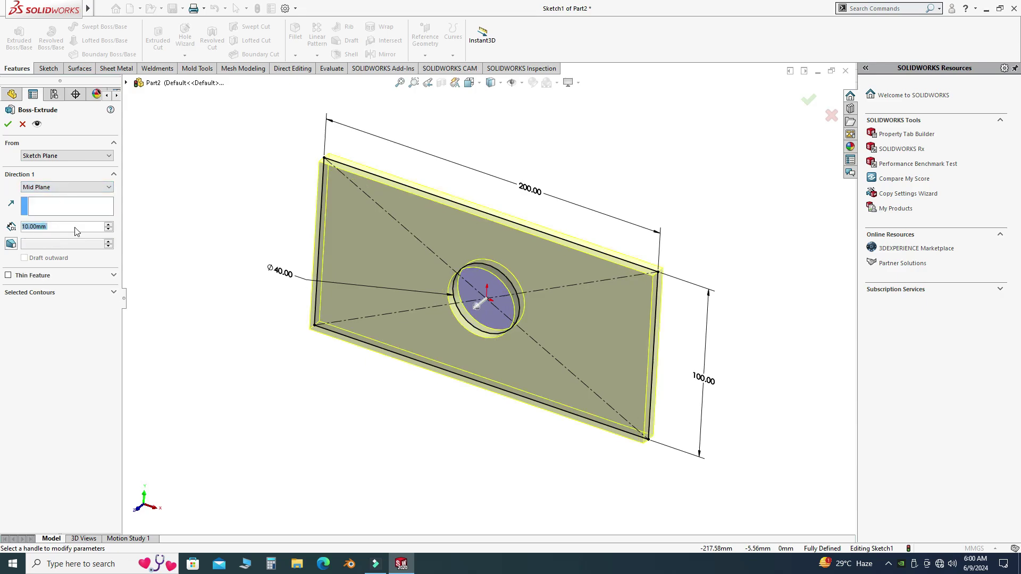
middle_click_drag(209, 241, 197, 245)
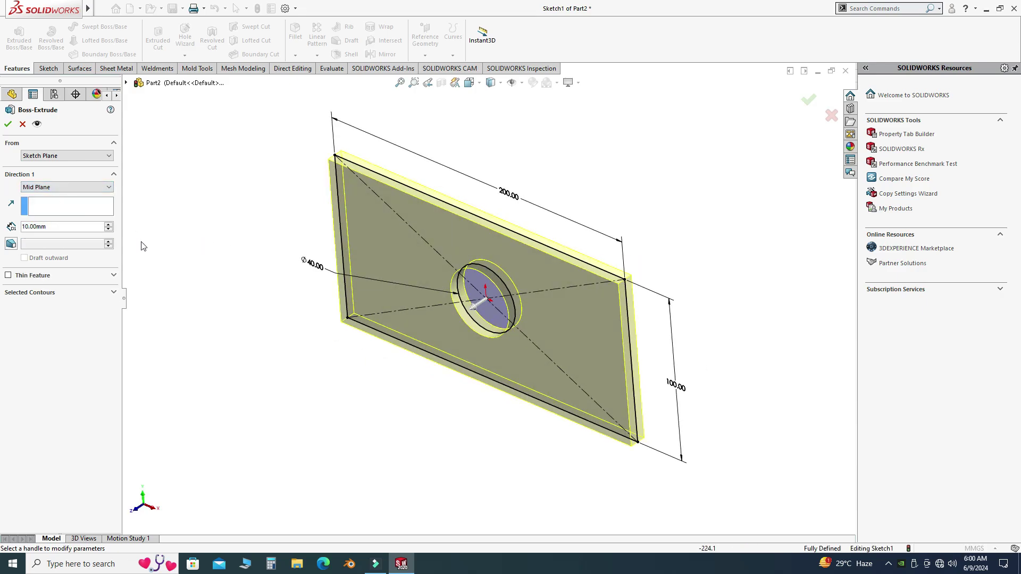
double_click(92, 227)
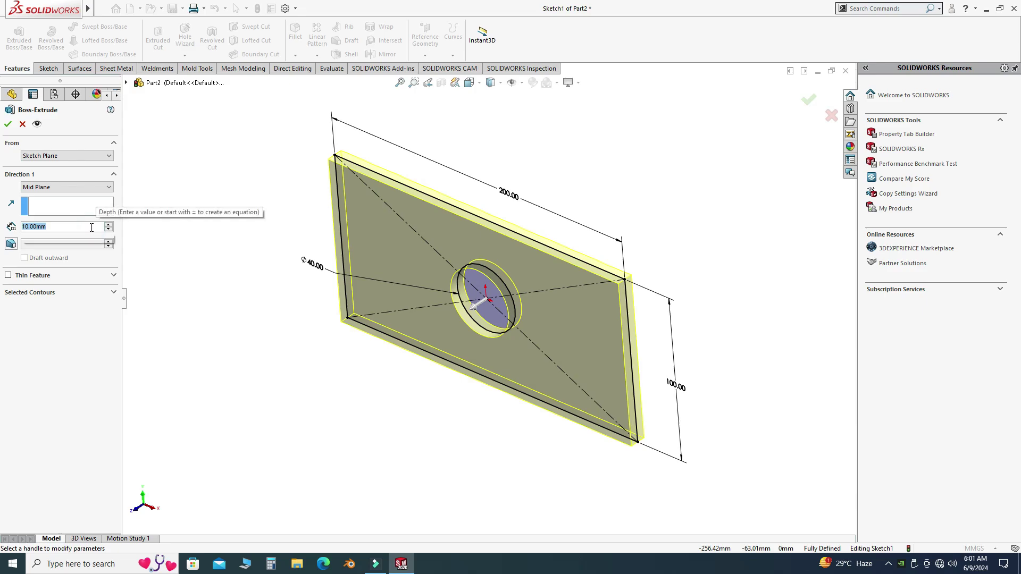
type("20")
key("Return")
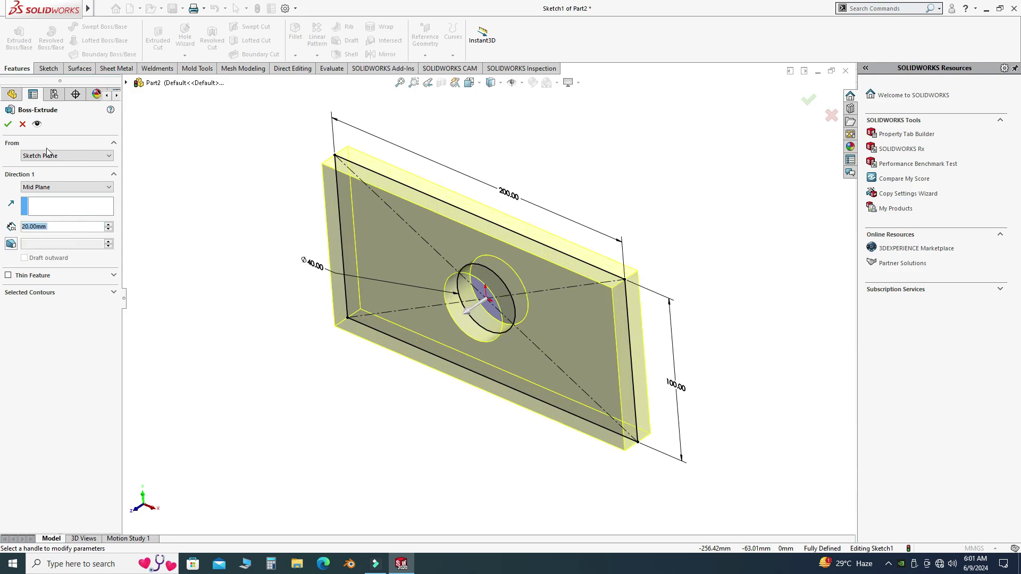
left_click(8, 124)
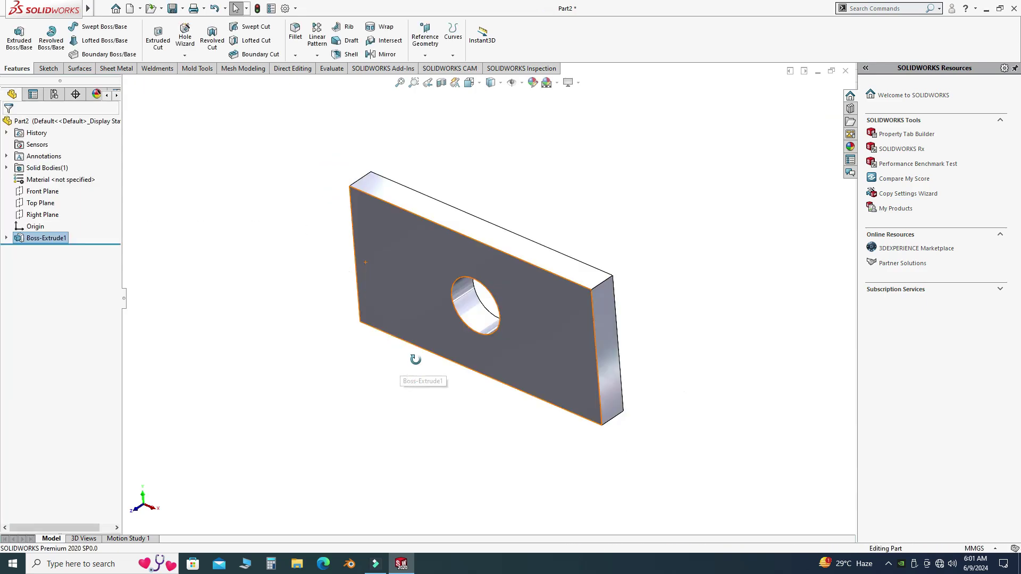
Step: Start Save As and choose IGES (*.igs) as the file type
middle_click_drag(412, 360, 424, 399)
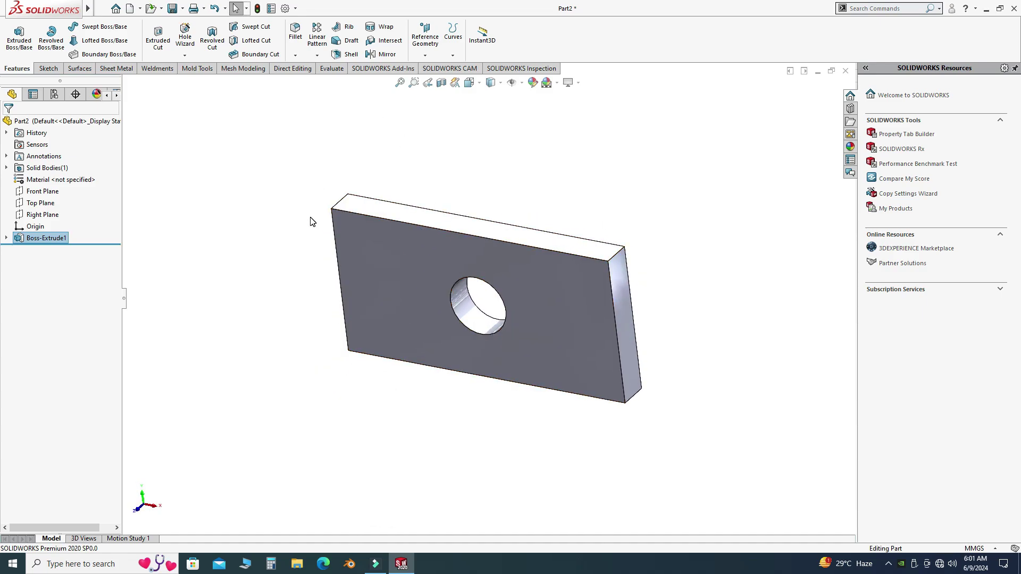
left_click(185, 11)
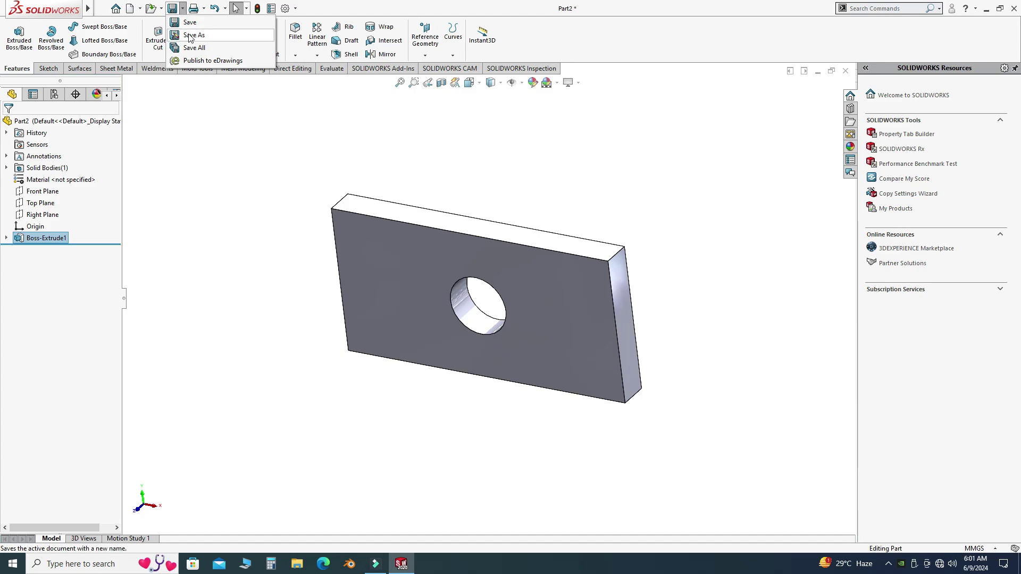
left_click(216, 42)
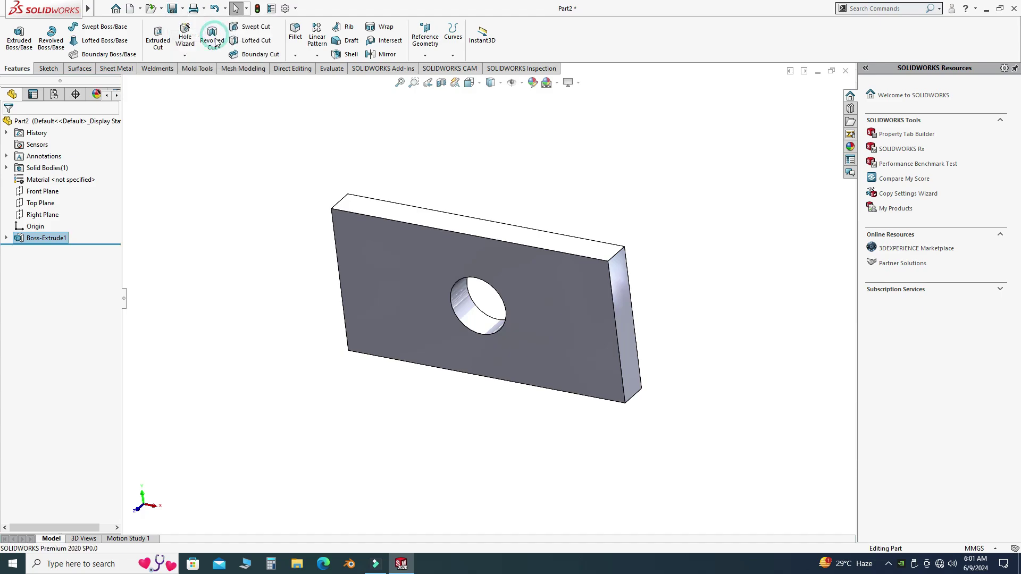
left_click(372, 355)
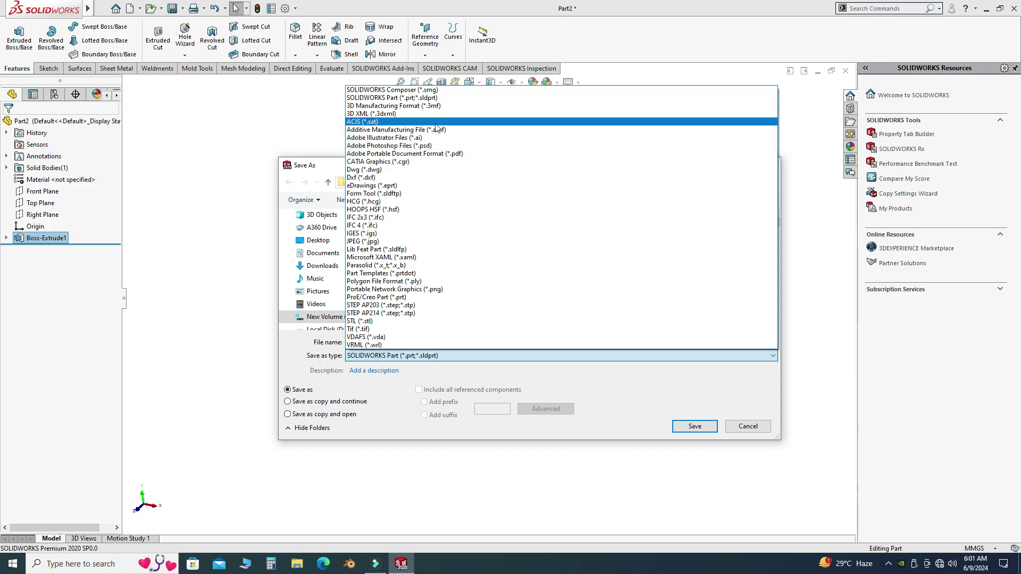
left_click(385, 234)
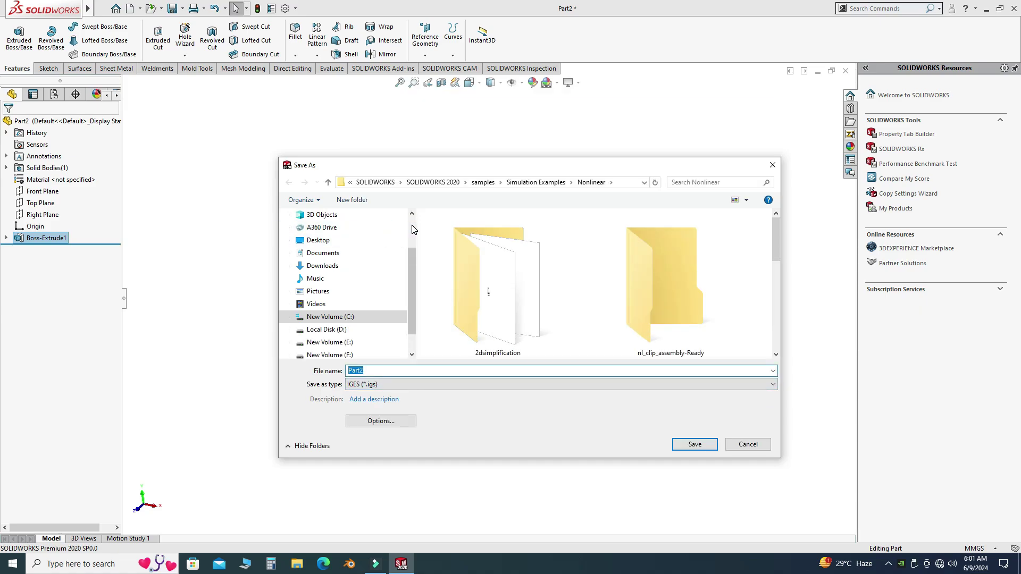
Step: Name the file 'Solidworks to Ansys' and save it to the Desktop
key("BackSpace")
type("Solidworks to Ansys")
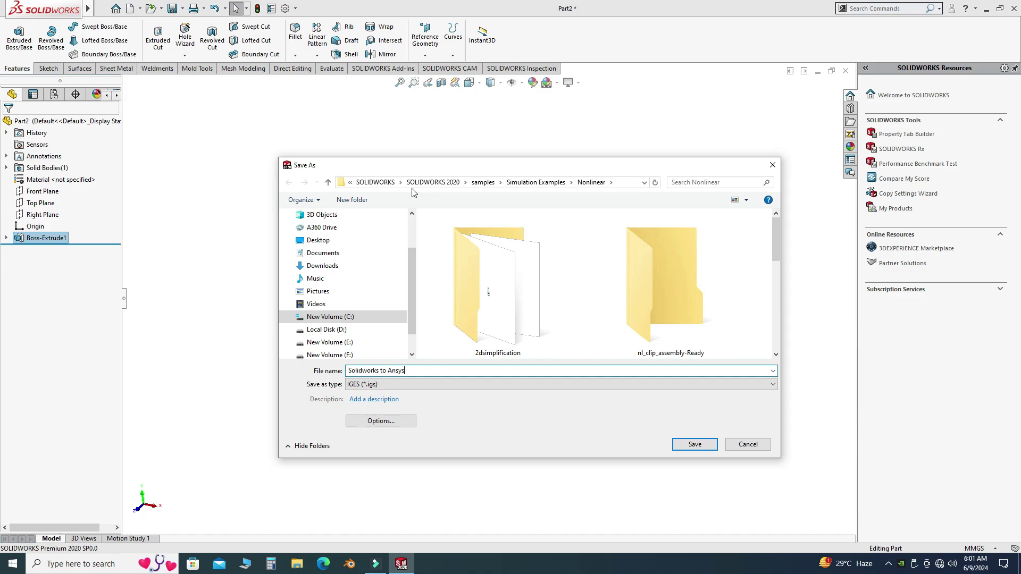
left_click(350, 182)
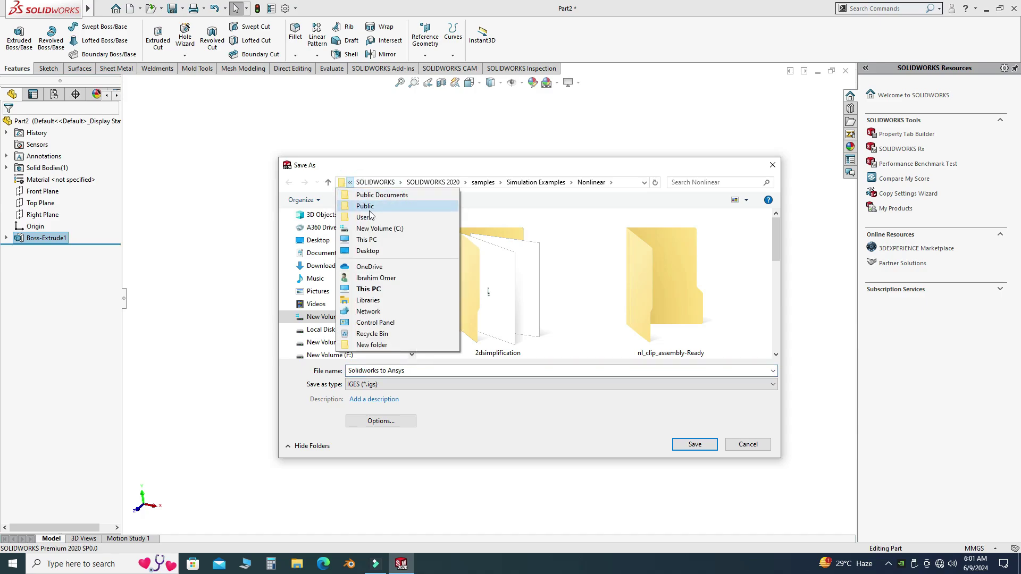
left_click(380, 251)
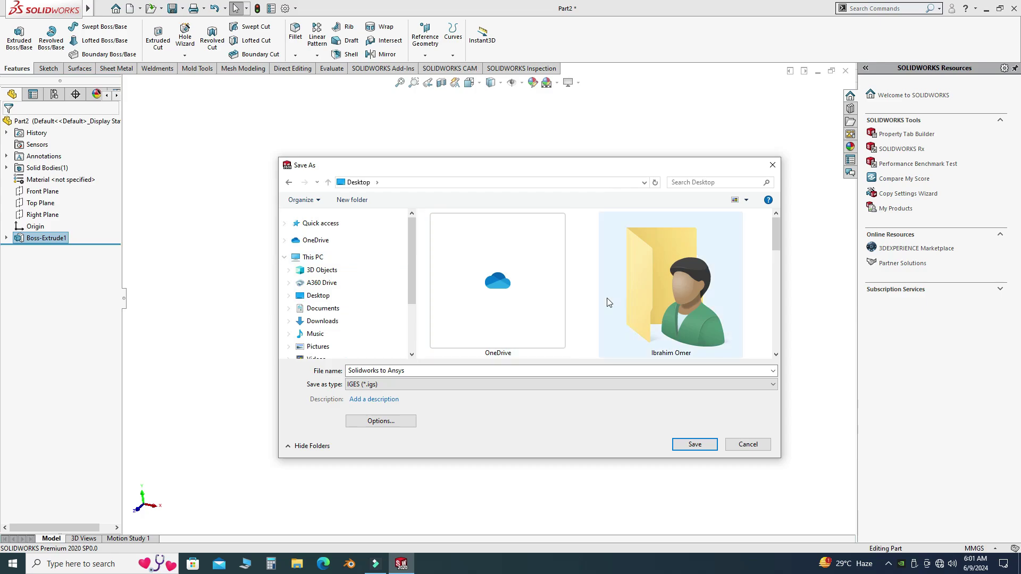
left_click(694, 445)
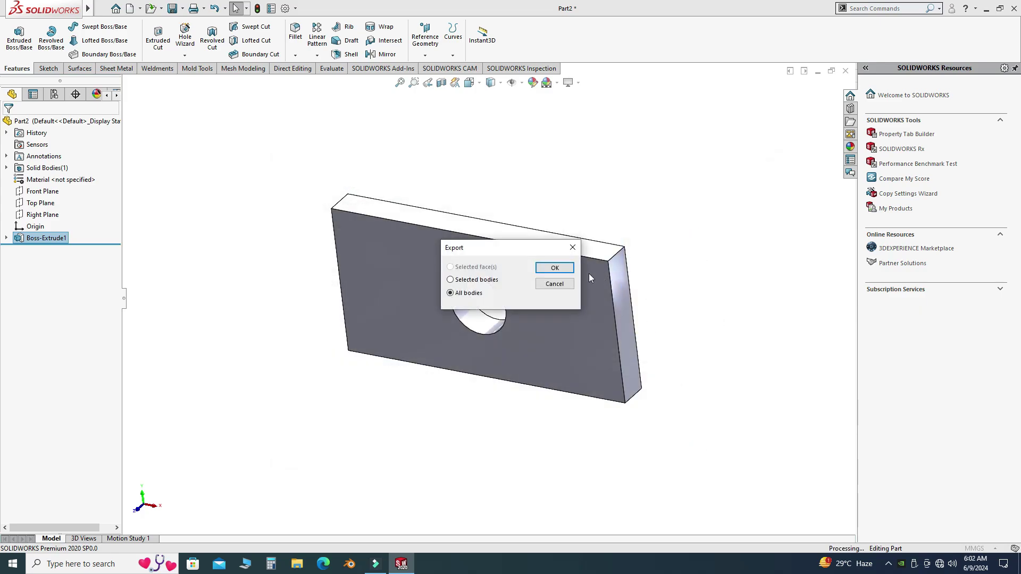
Step: Export all bodies, launch Workbench 18.1, and close SOLIDWORKS without saving
left_click(555, 267)
left_click(90, 567)
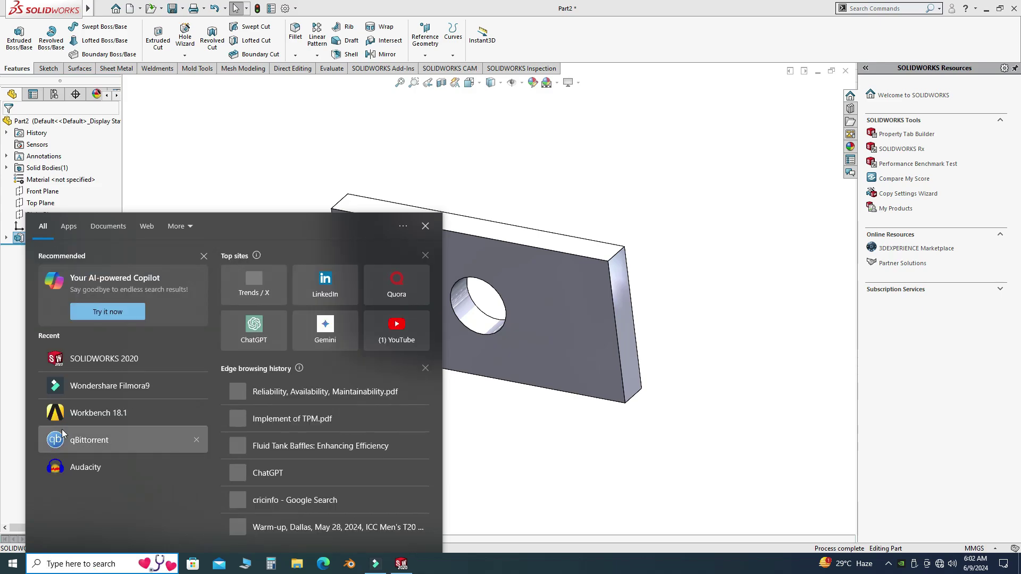
left_click(98, 418)
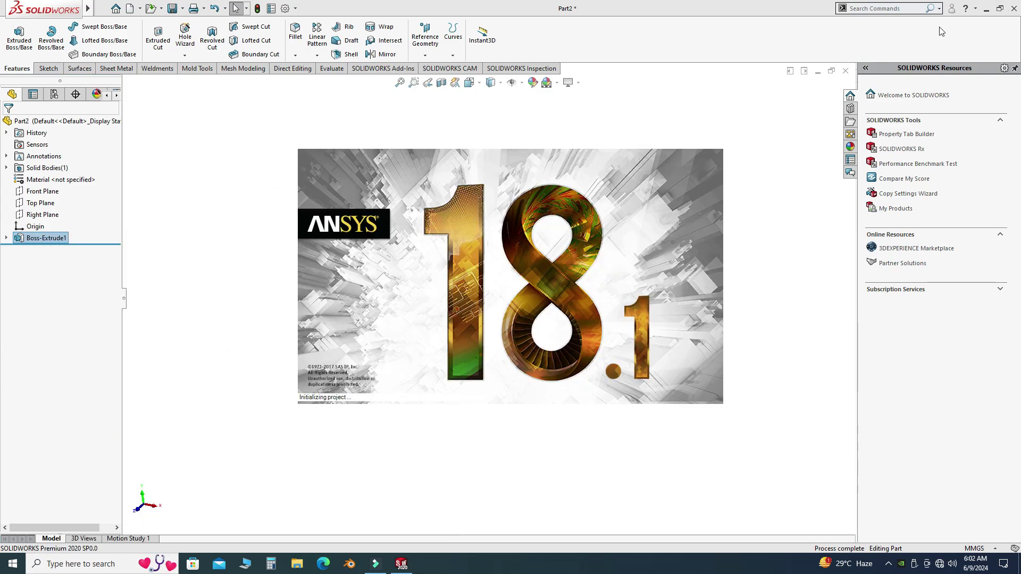
left_click(1014, 8)
left_click(480, 300)
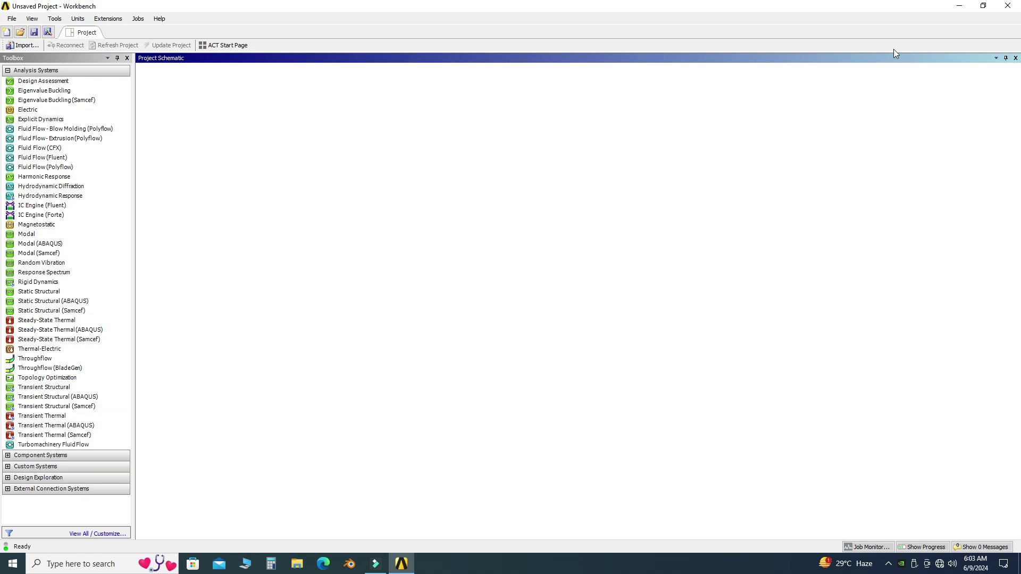
Step: Import Solidworks to Ansys.IGS, add Static Structural, and share geometry A2 into B3
left_click(966, 8)
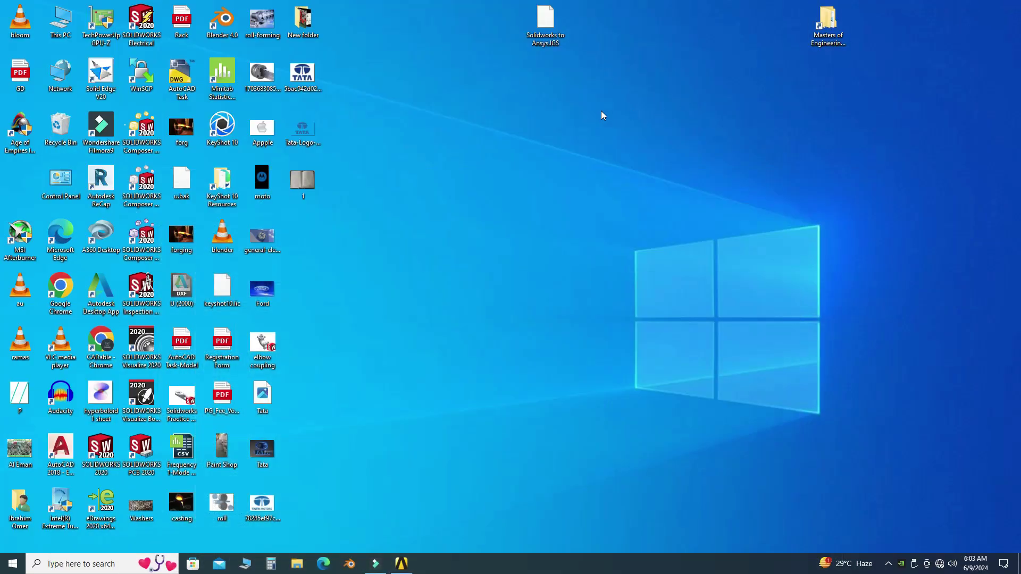
left_click_drag(546, 16, 256, 145)
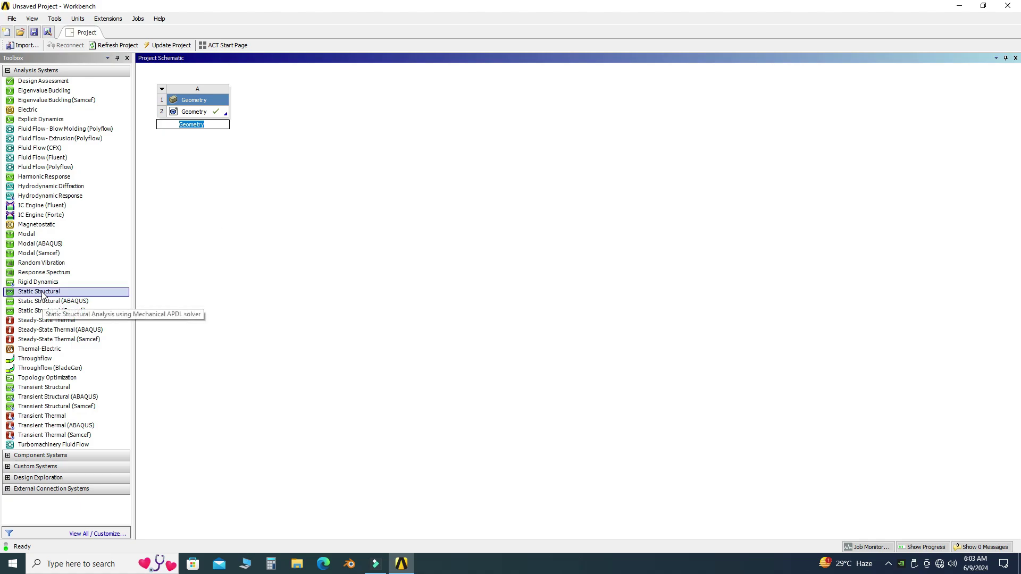
left_click_drag(43, 295, 267, 158)
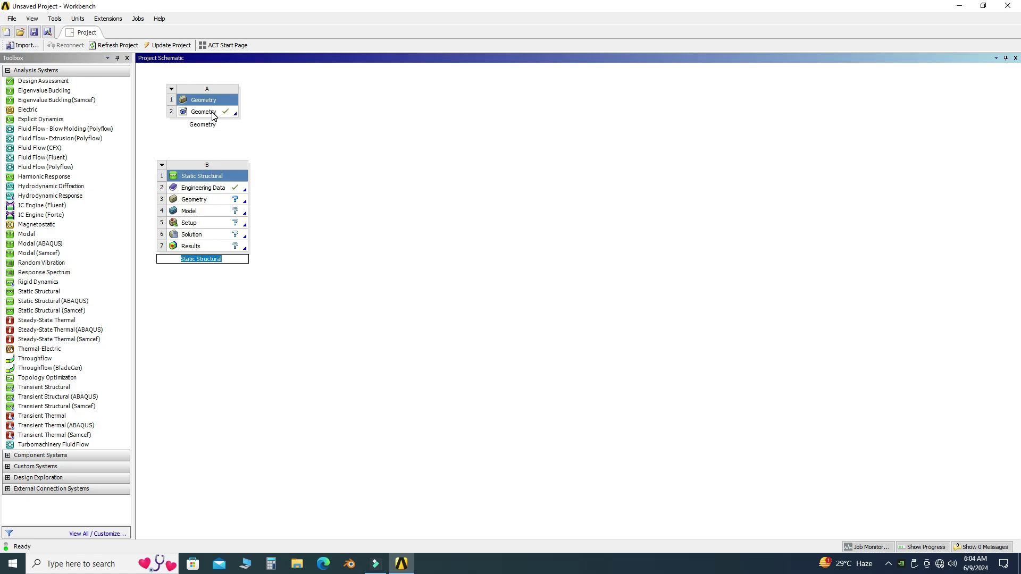
left_click_drag(213, 113, 237, 207)
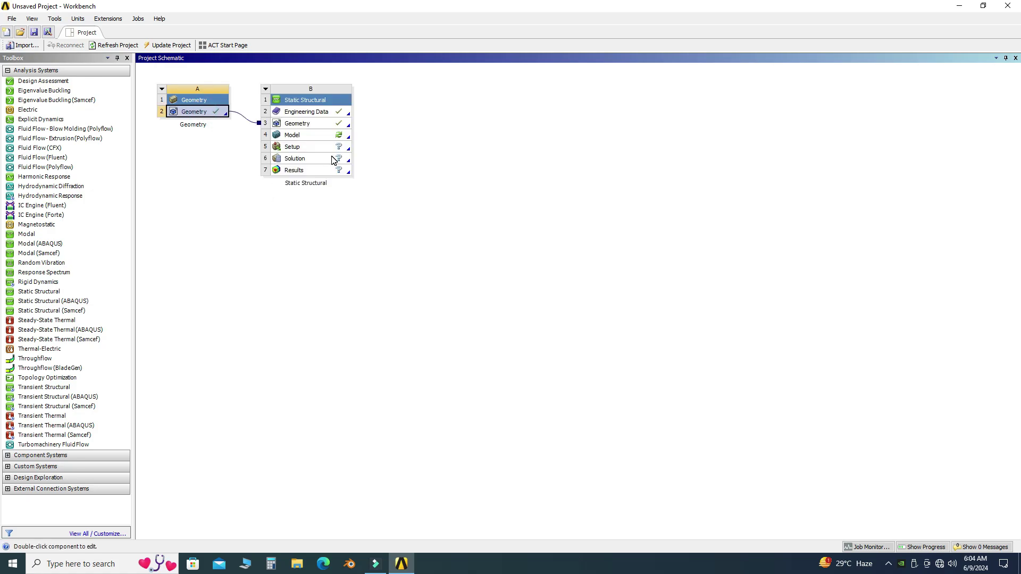
Step: Edit the geometry cell A2 in DesignModeler
right_click(207, 115)
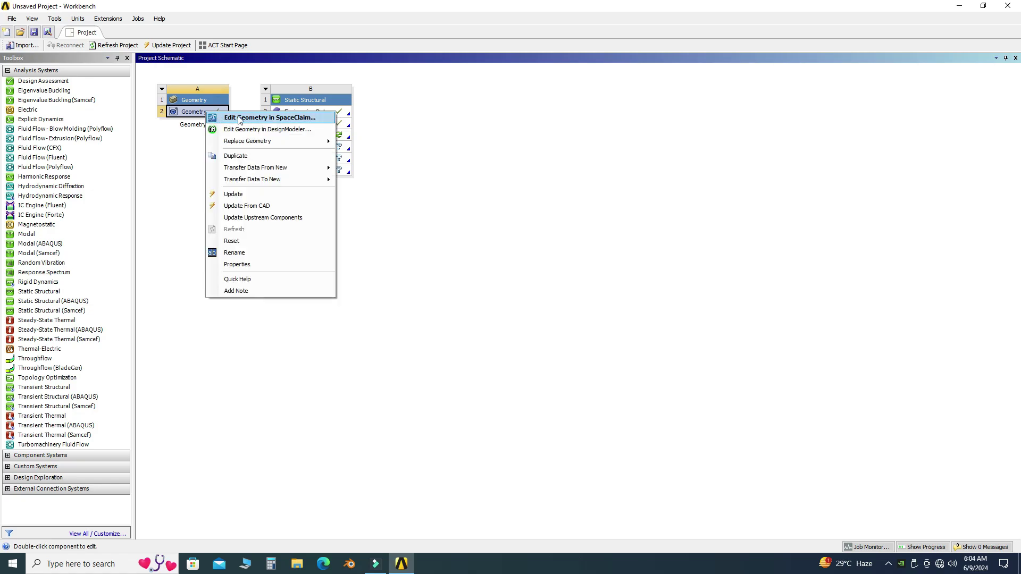
left_click(279, 129)
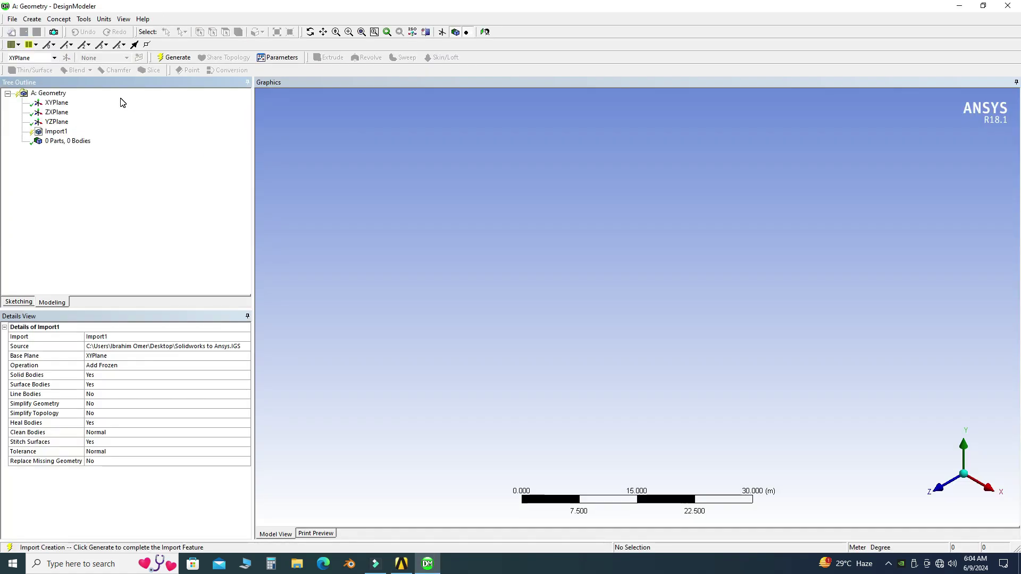
Step: Generate Import1 into 1 part, 1 body and orbit the plate to inspect it
left_click(57, 132)
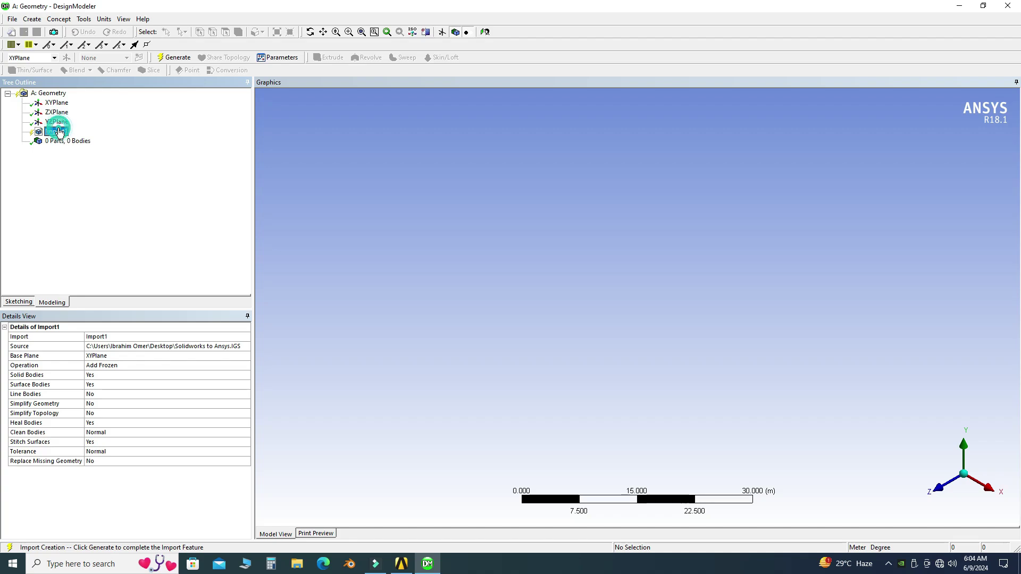
right_click(60, 133)
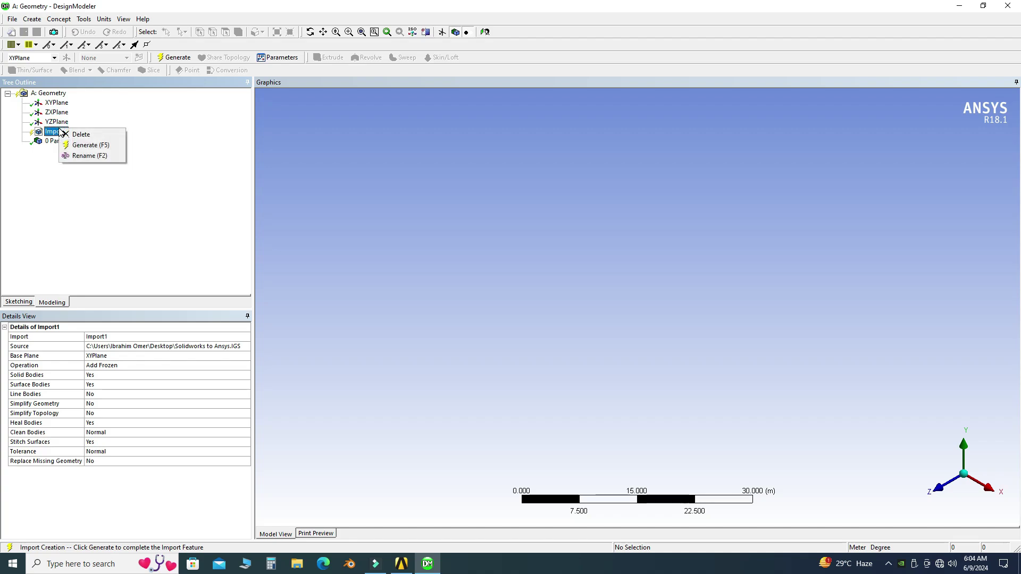
left_click(92, 144)
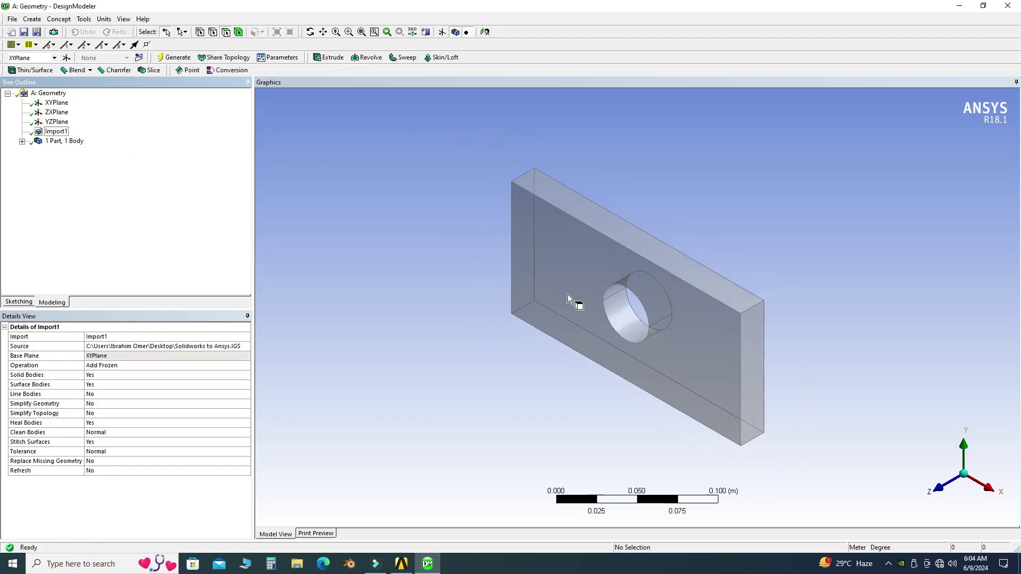
mouse_move(563, 295)
middle_mouse_down()
mouse_move(722, 269)
mouse_move(803, 298)
mouse_move(690, 231)
mouse_move(540, 264)
mouse_move(506, 256)
mouse_move(399, 265)
mouse_move(538, 269)
mouse_move(615, 292)
middle_mouse_up()
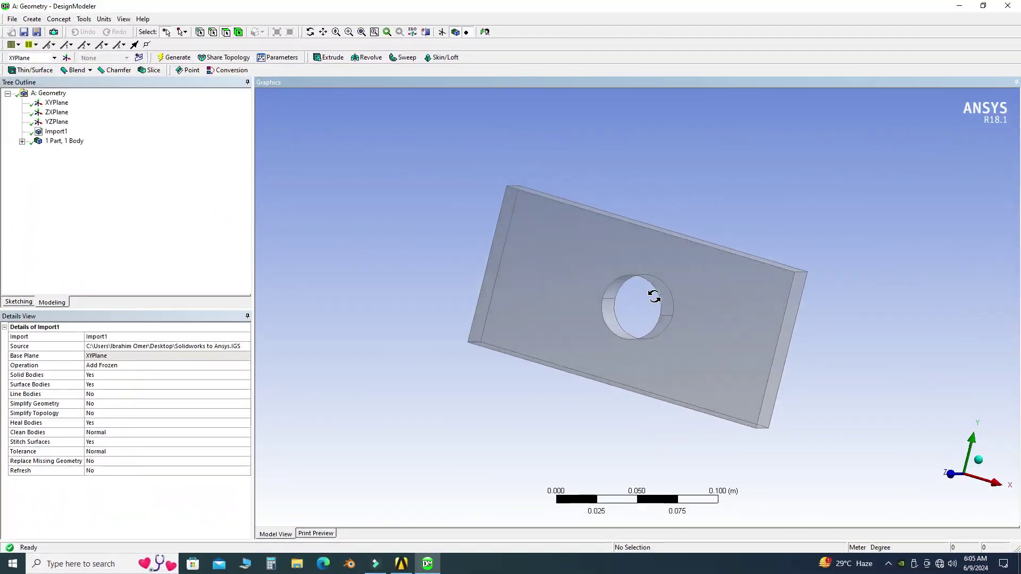
middle_click_drag(654, 297, 640, 313)
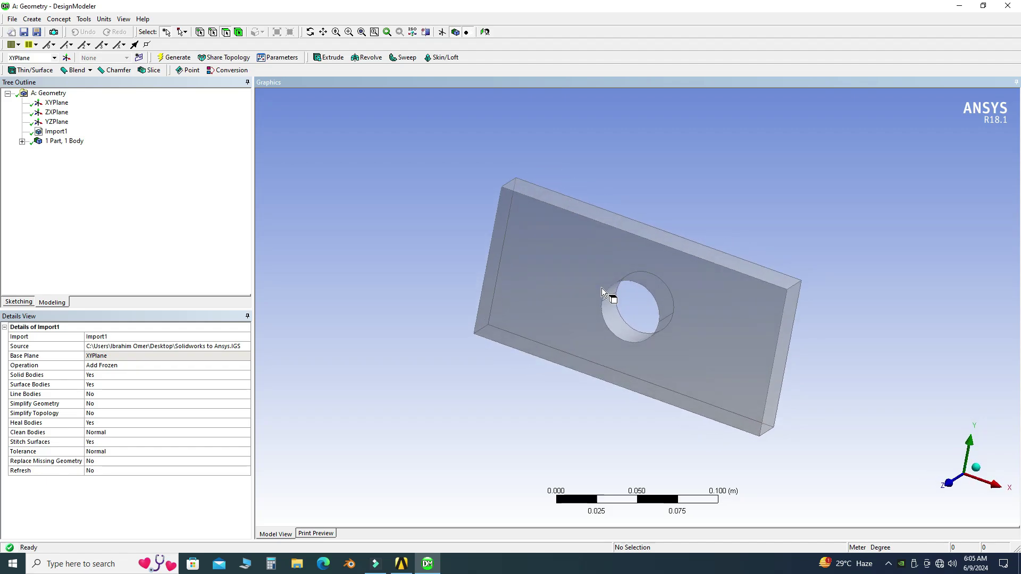